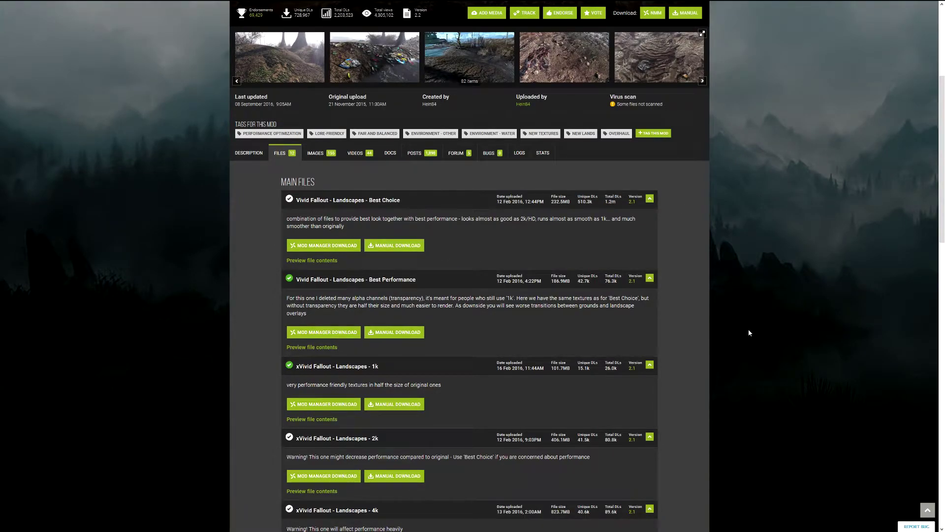
Manually download the Vivid Fallout - Landscapes - Best Choice main file, choosing to save it.
scroll(742, 223, up, 2)
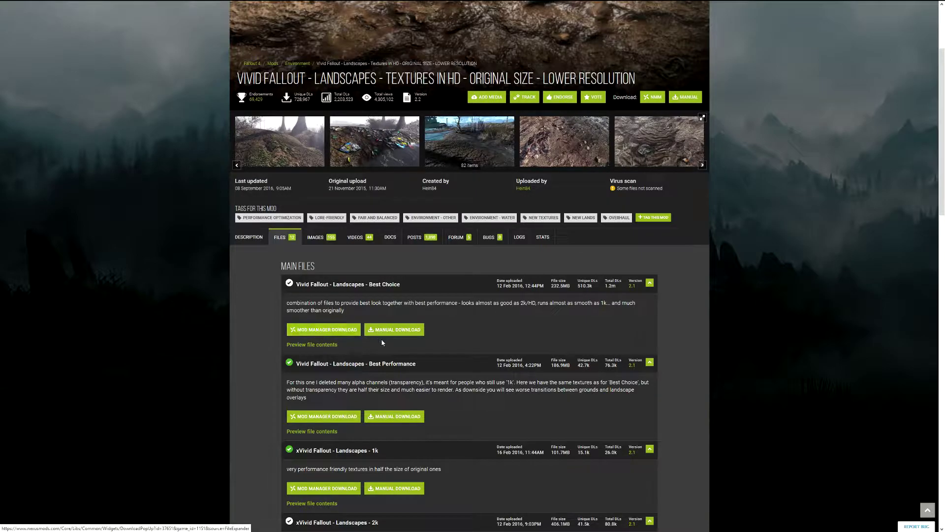
click(395, 332)
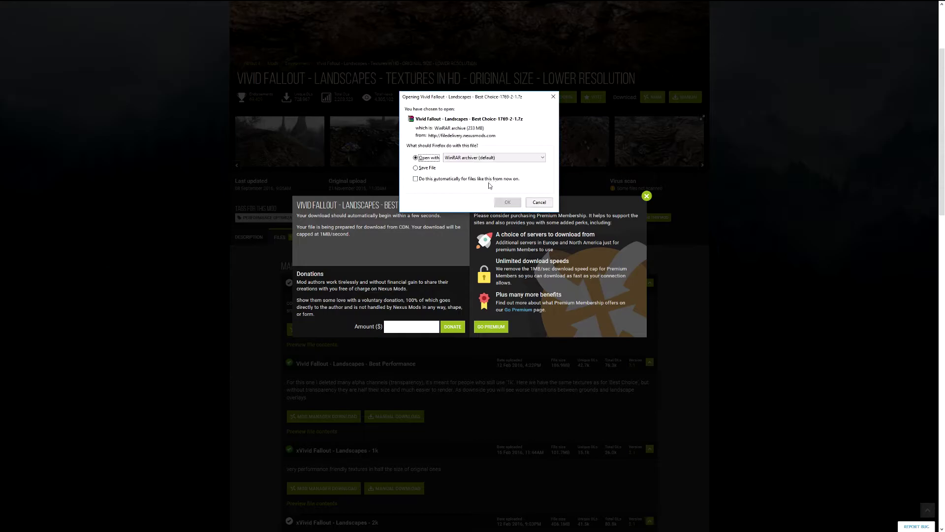
click(415, 167)
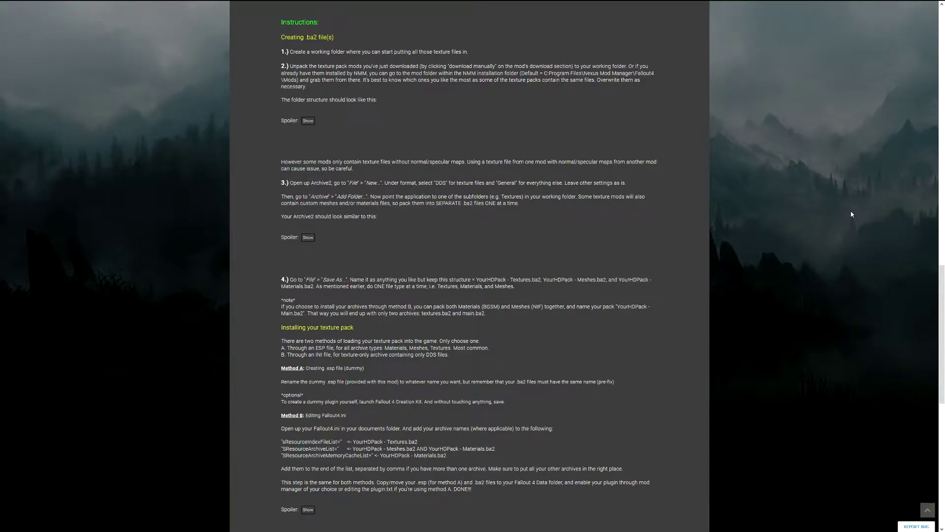
Reveal the example folder structure in the .ba2 creation instructions and examine how the working folder is organised.
click(307, 123)
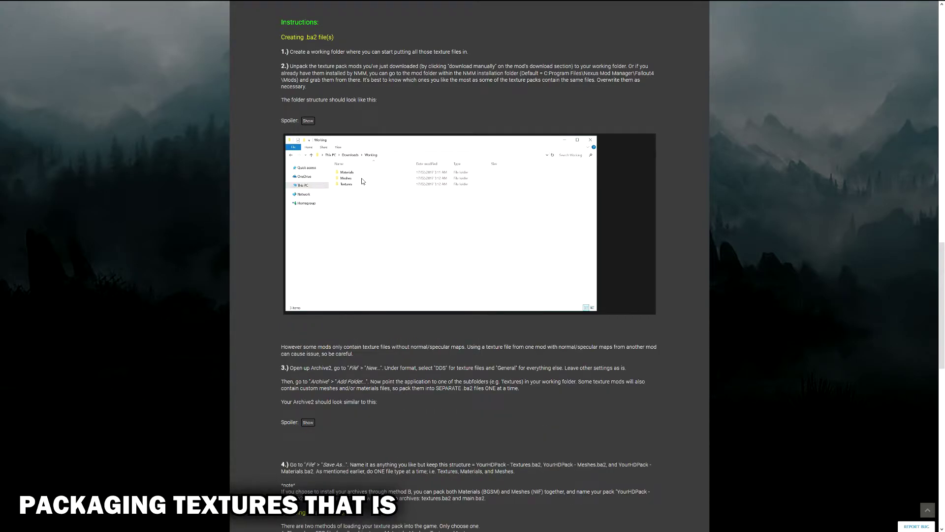
click(475, 147)
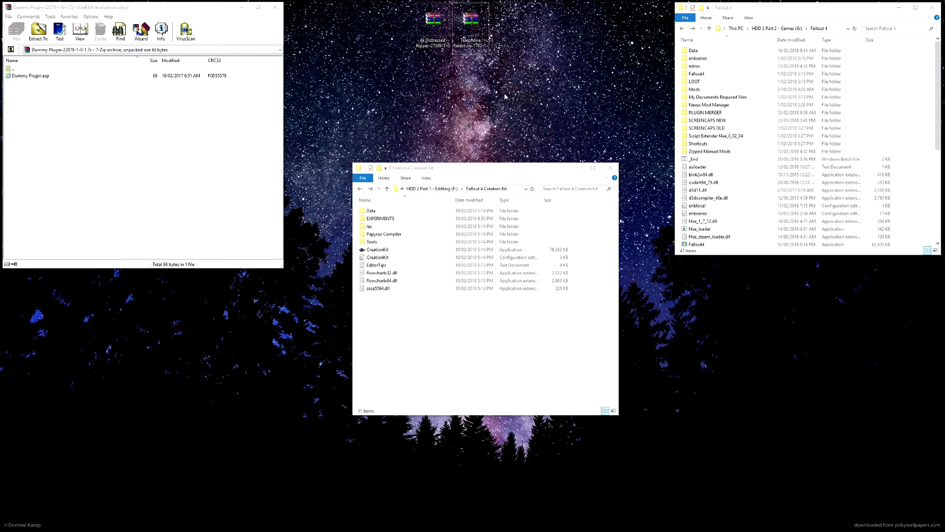
click(432, 27)
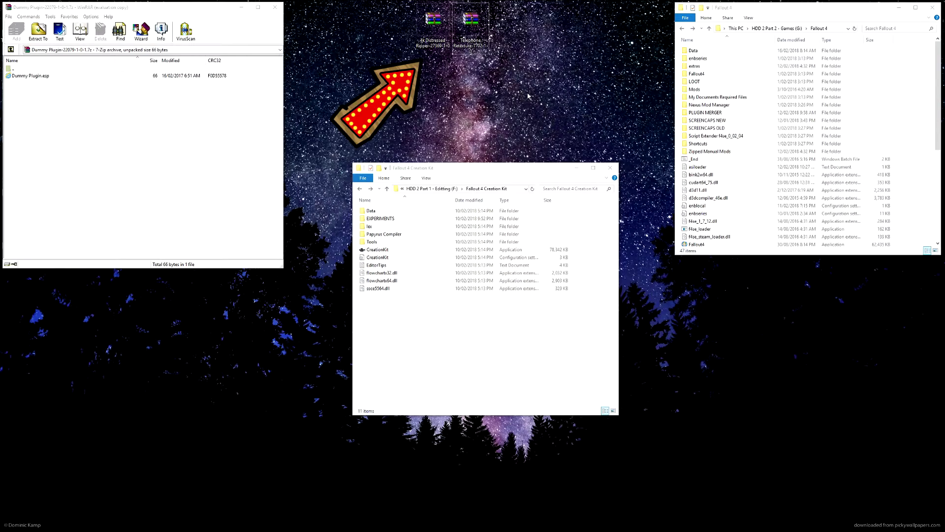
Create a folder named Working on the desktop and open it.
right_click(264, 84)
mouse_move(297, 159)
click(180, 154)
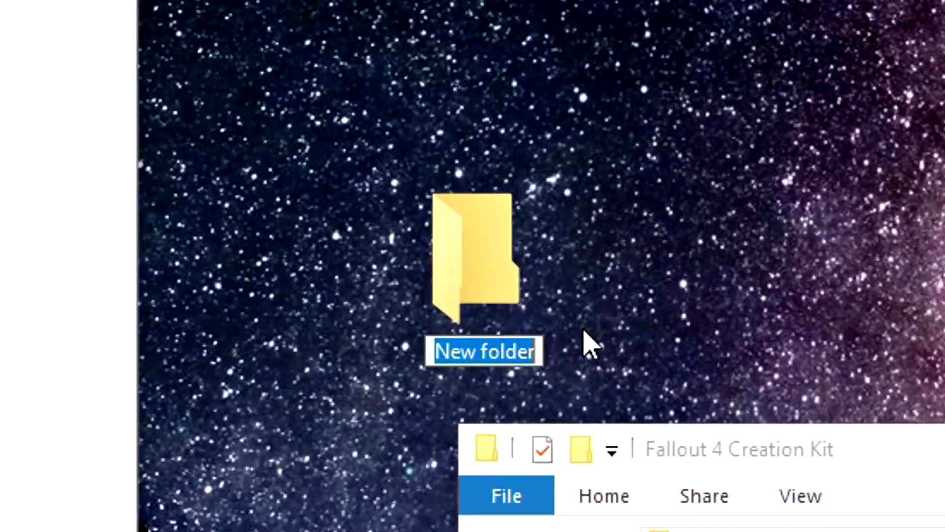
text(Working)
key(Return)
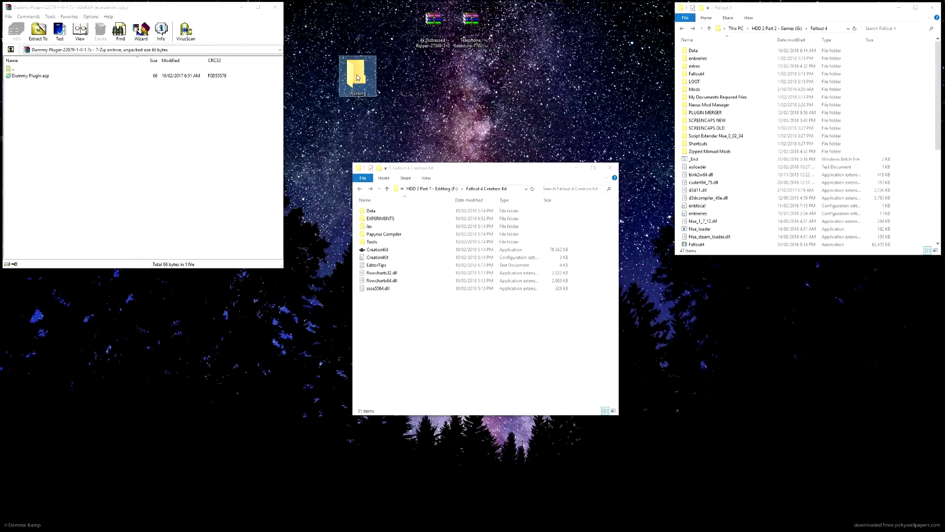
double_click(358, 78)
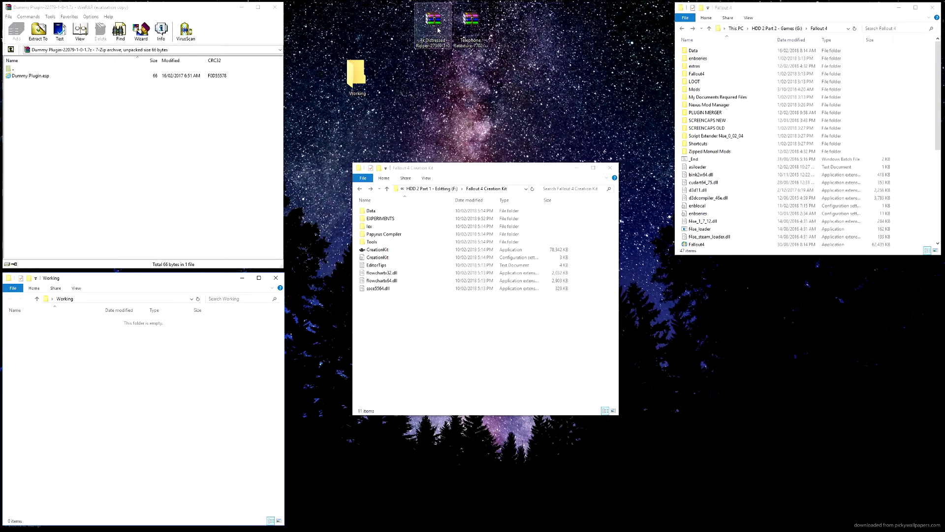
Open the 4k Distressed Ripper archive from the desktop and browse to its RustyRipper\Data folder.
double_click(436, 20)
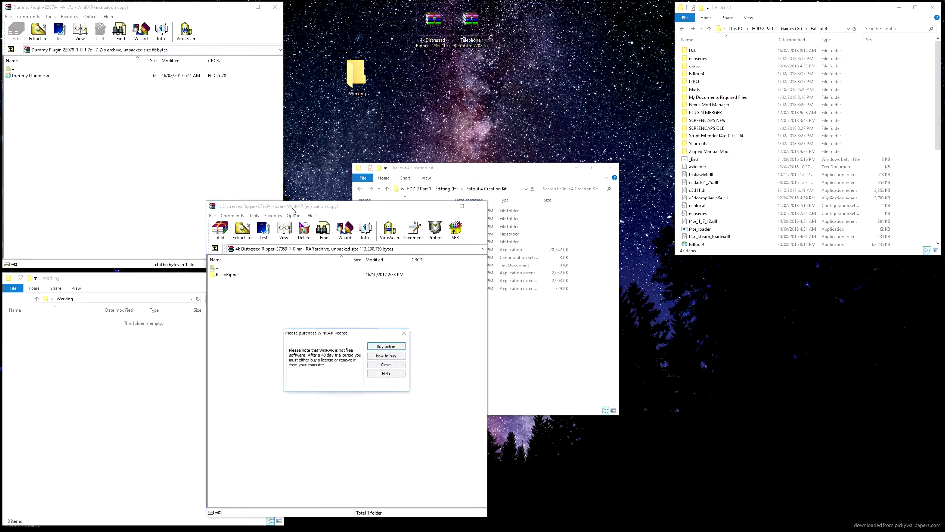
click(404, 334)
double_click(233, 275)
click(225, 275)
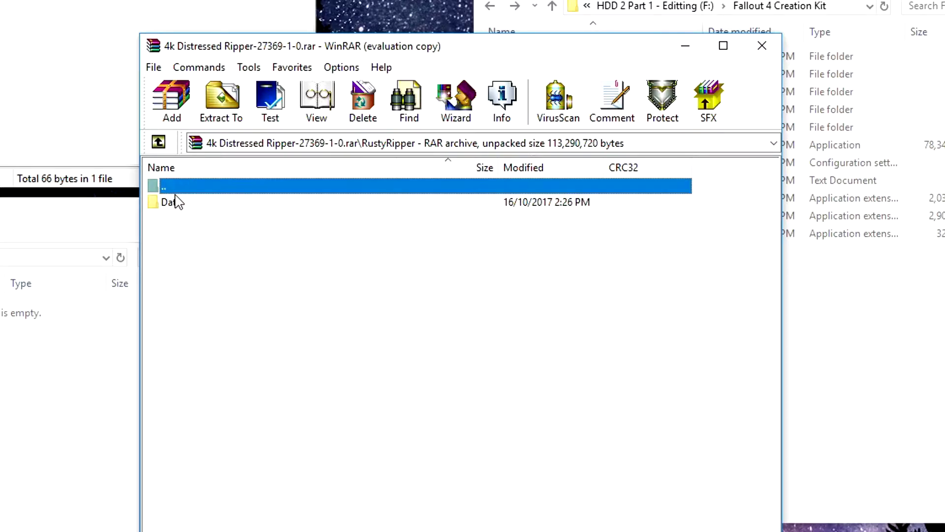
double_click(183, 208)
click(186, 204)
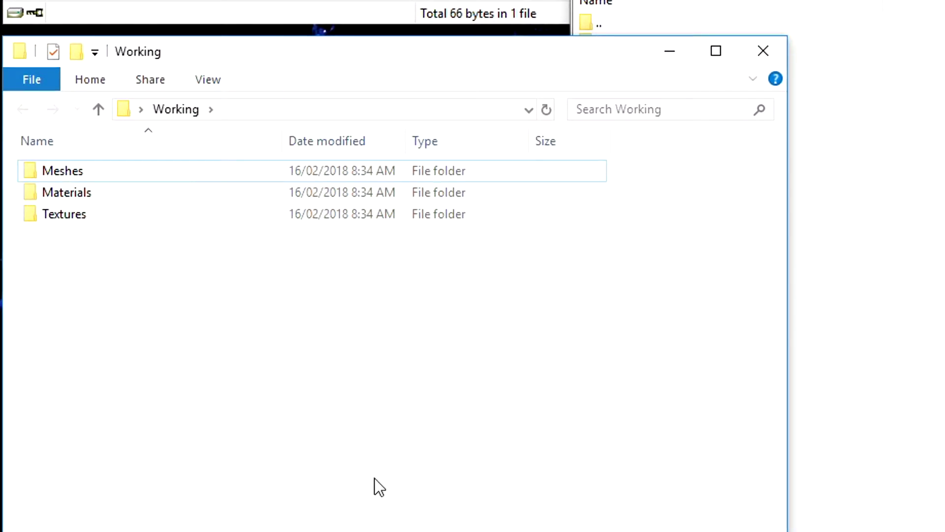
Extract the Textures folder from the 4k Distressed Ripper archive into the Working folder.
click(886, 223)
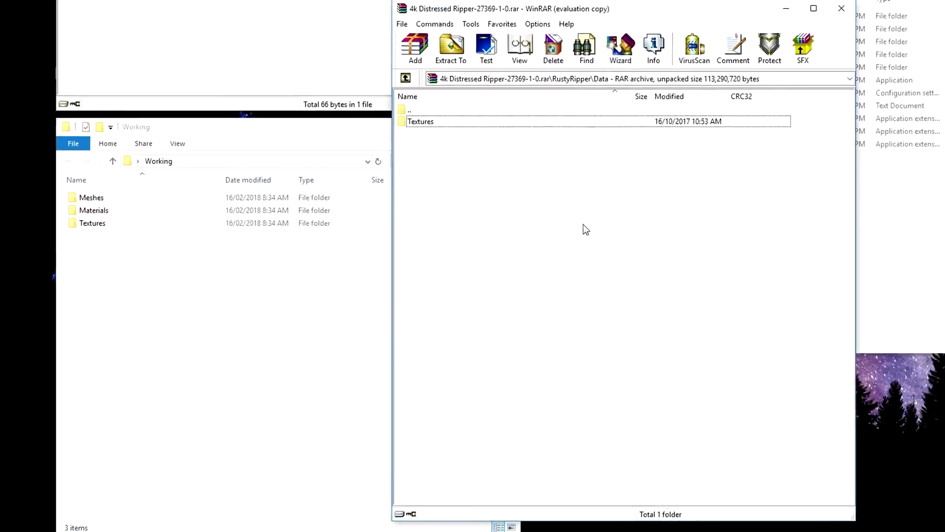
click(431, 121)
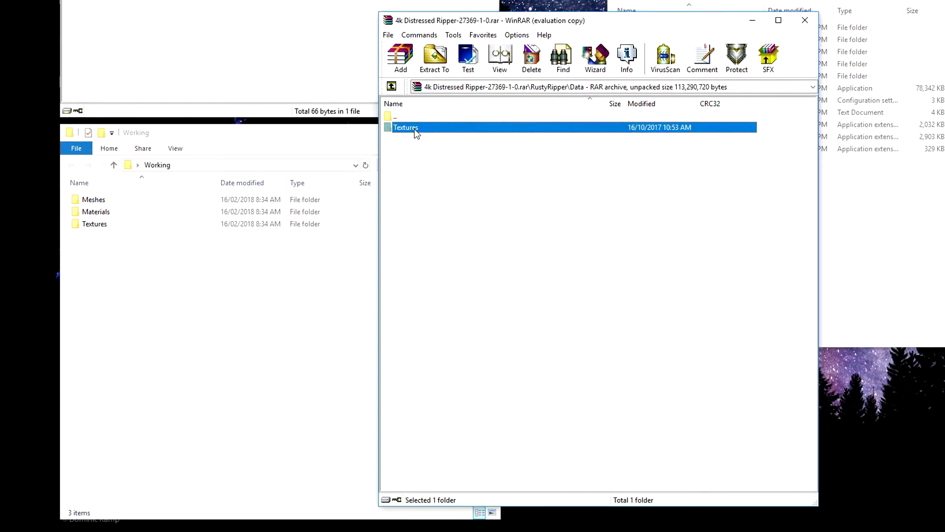
drag(410, 141, 236, 284)
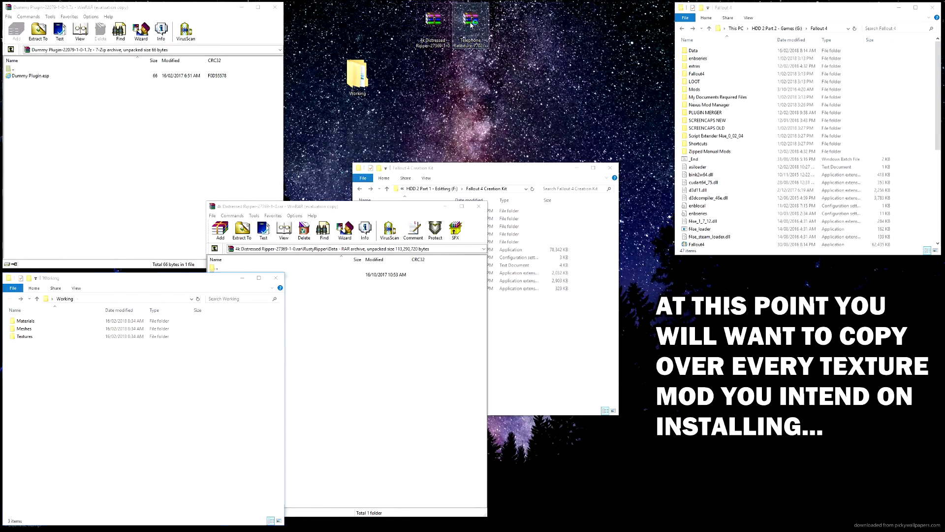
Open the Telephone Retexture archive from the desktop and dismiss the license reminder.
double_click(528, 0)
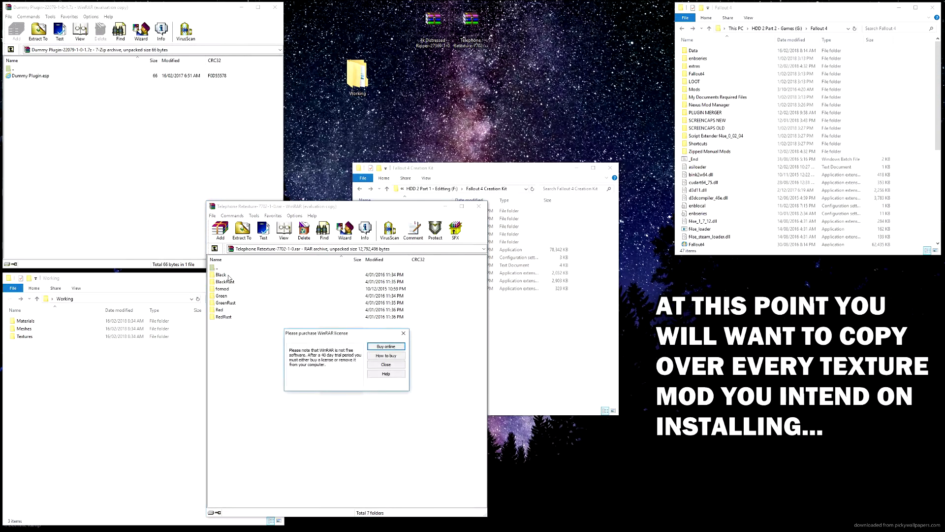
click(403, 333)
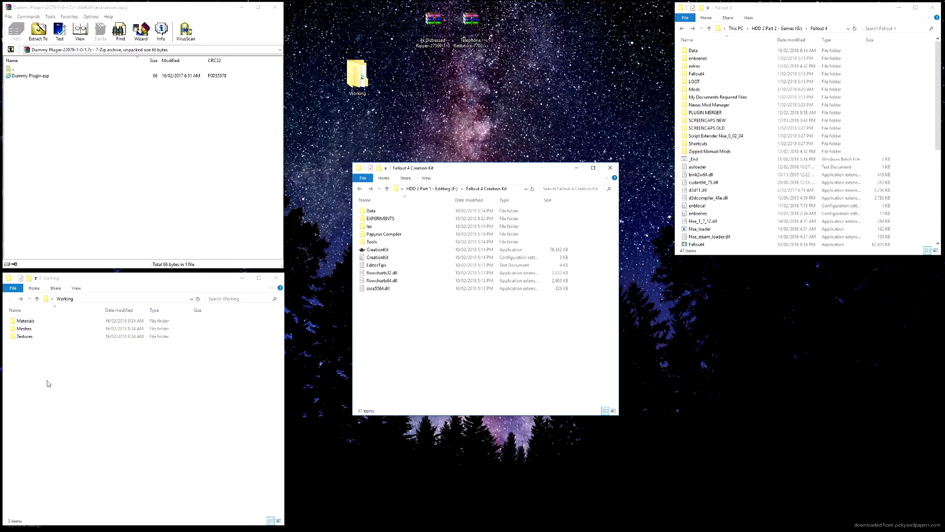
drag(63, 363, 25, 317)
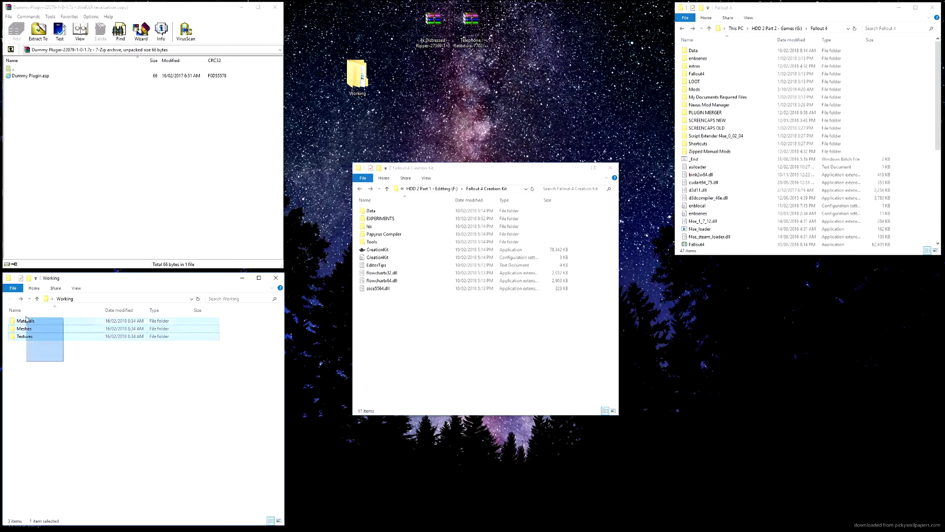
click(71, 395)
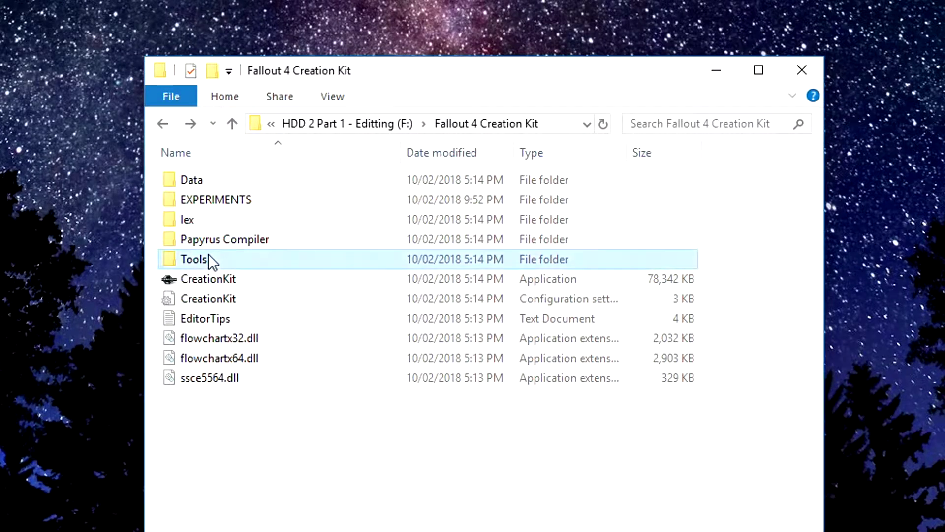
Launch Archive2 from the Tools\Archive2 folder of the Fallout 4 Creation Kit.
double_click(212, 260)
double_click(216, 181)
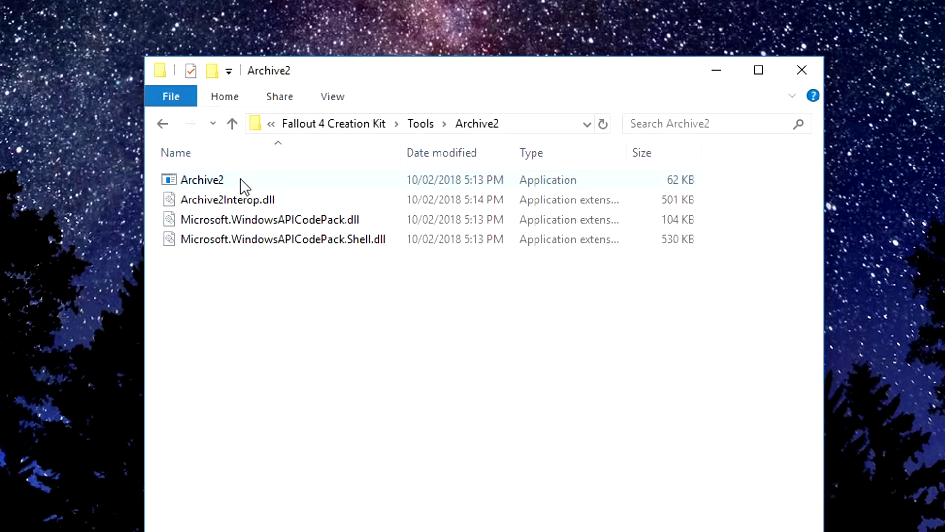
double_click(212, 179)
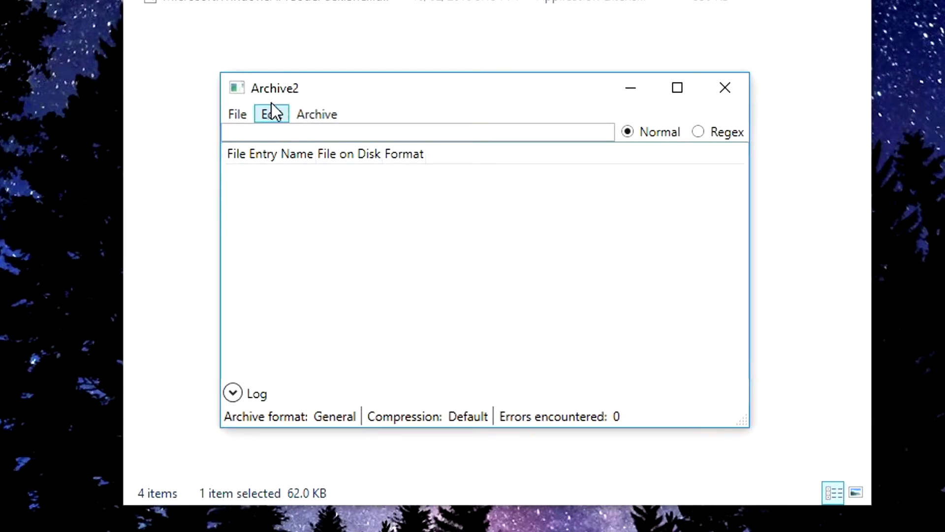
Create a new archive with the format set to DDS, keeping the other settings at their defaults.
click(240, 114)
click(210, 139)
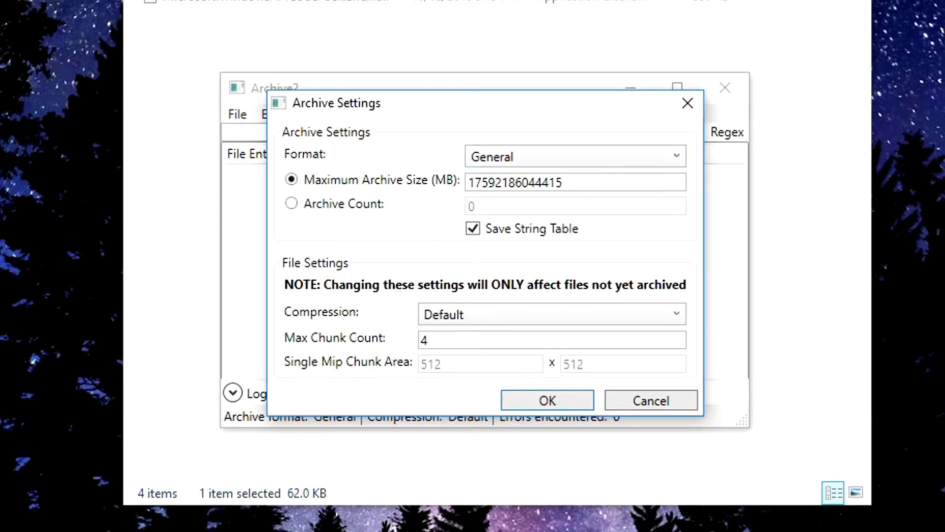
click(573, 158)
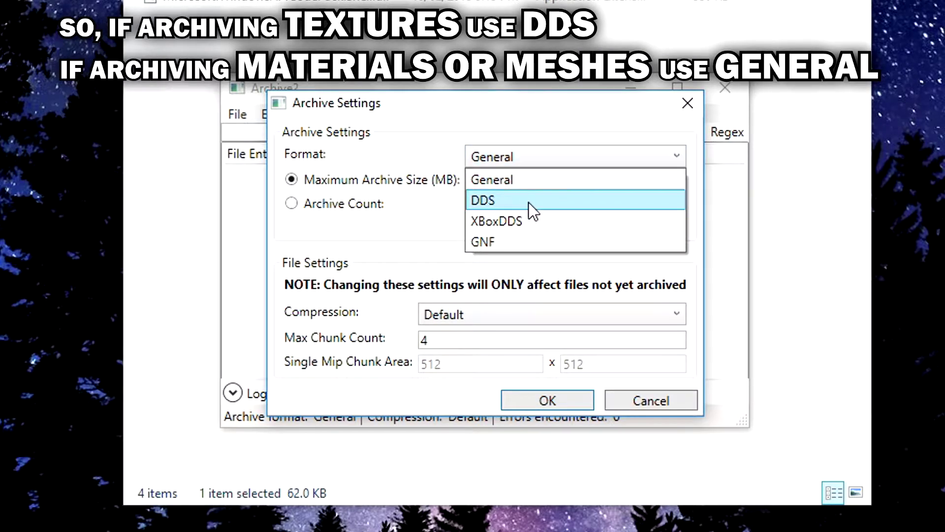
key(Down)
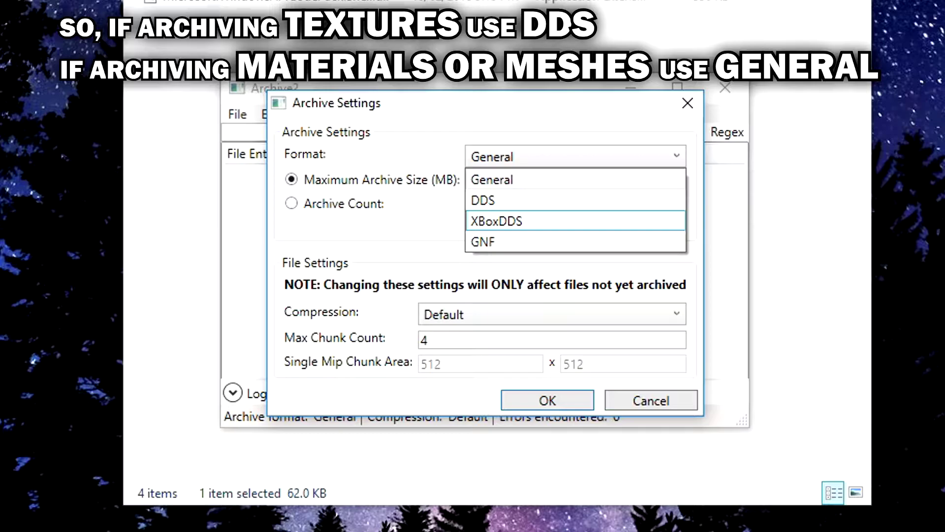
click(568, 201)
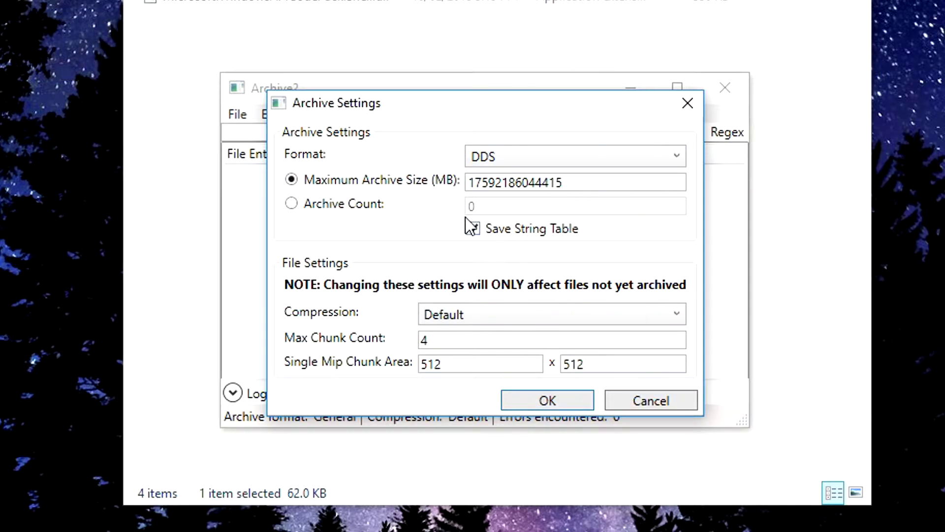
click(549, 400)
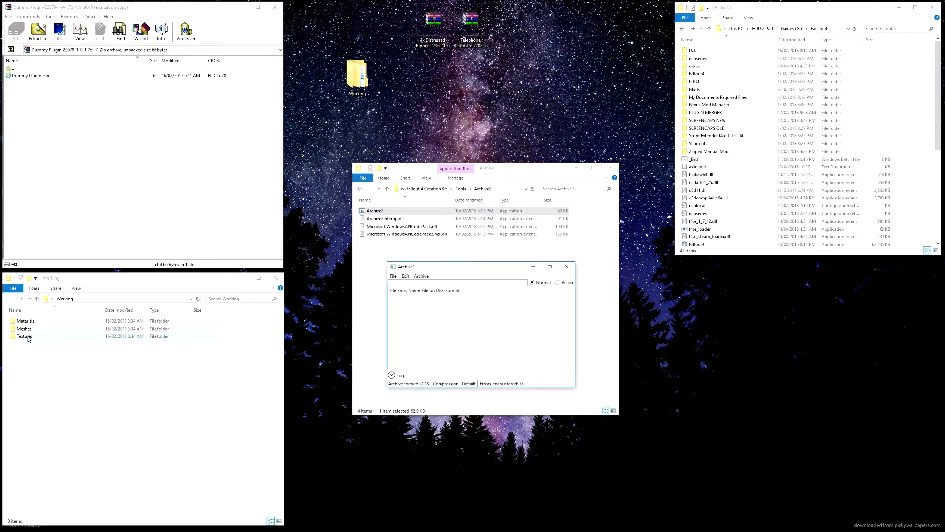
Add the Textures folder from the Working folder to the new archive.
click(31, 337)
drag(29, 339, 448, 329)
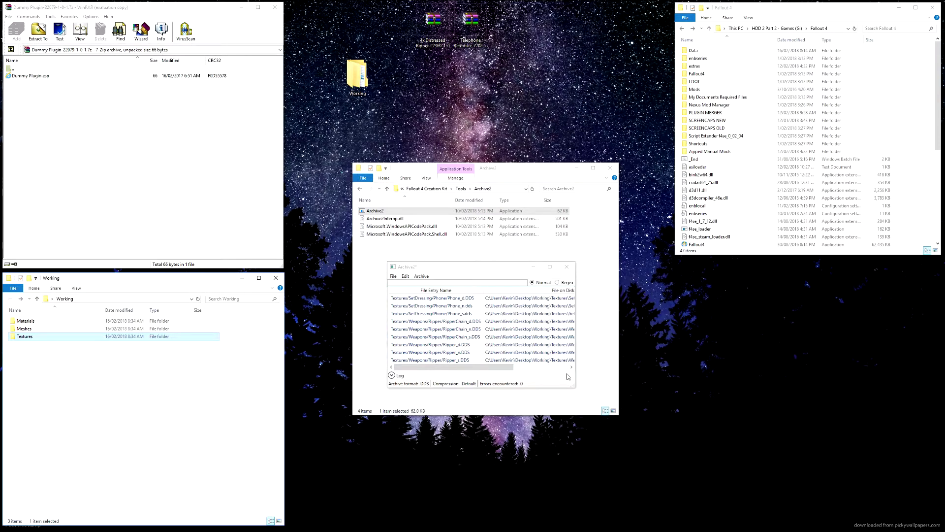
Begin saving the archive as a new file and set the save location to the Working folder.
drag(468, 267, 406, 185)
click(329, 193)
click(301, 230)
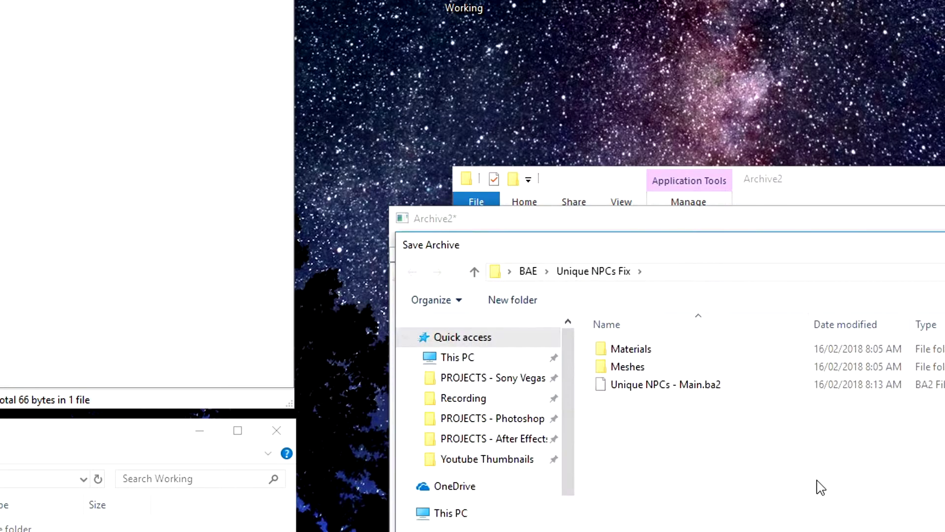
click(527, 271)
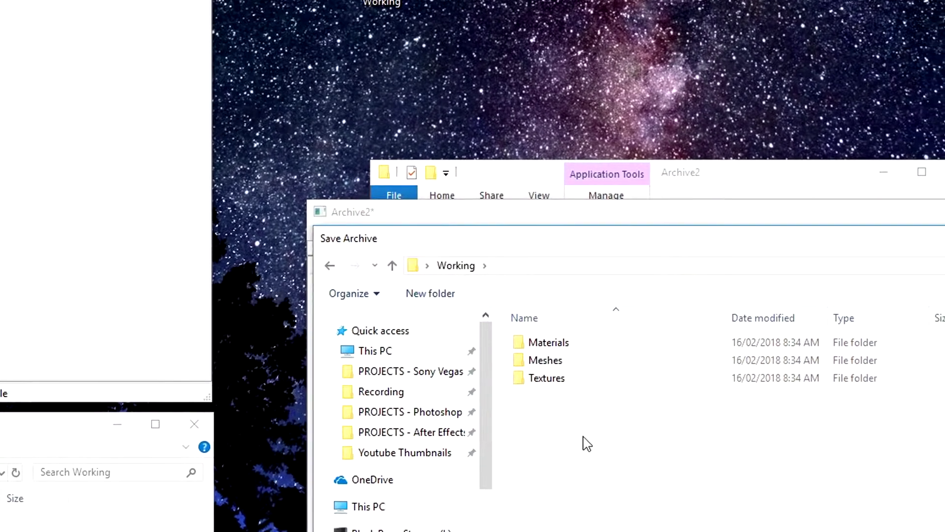
Create a subfolder named ARCHIVES inside the Working folder.
right_click(397, 490)
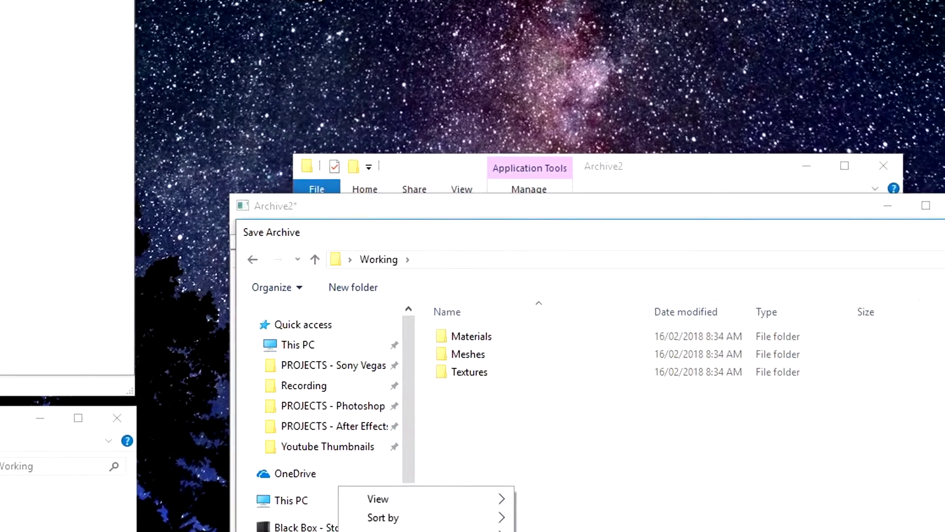
key(w)
key(f)
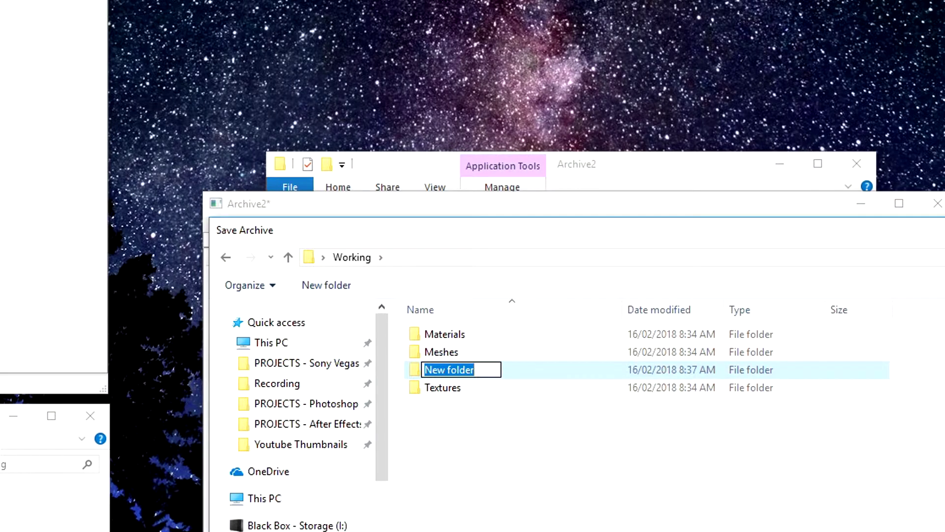
text(ARCHIVES)
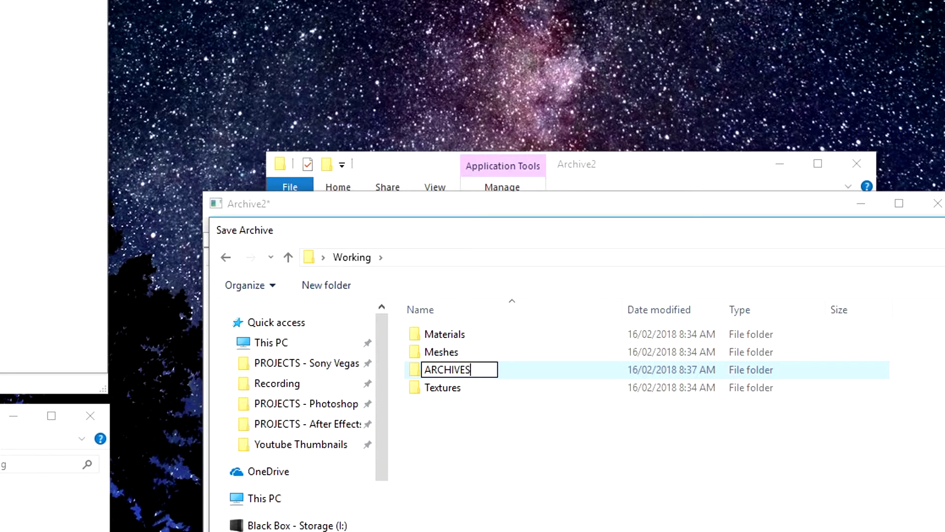
key(Return)
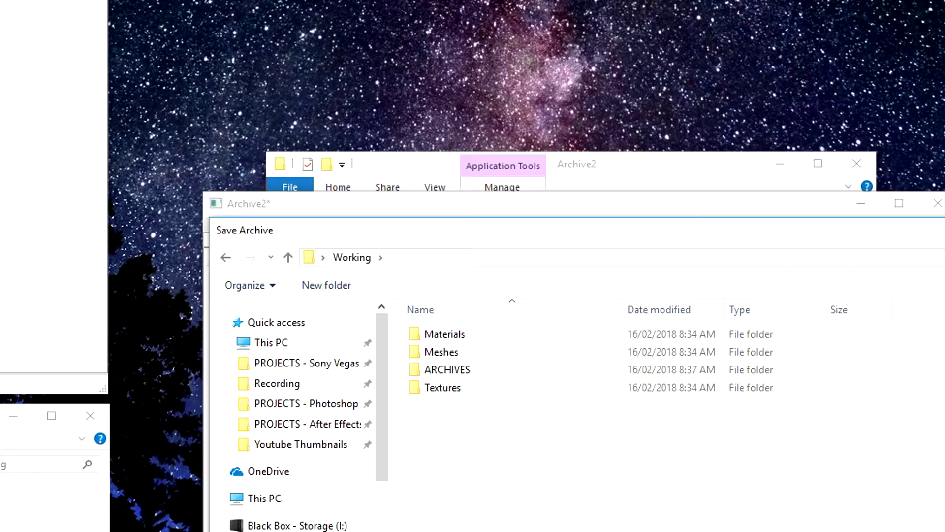
Save the archive in the ARCHIVES folder as MyAwesomeMod - Textures and open that folder in the file browser.
double_click(448, 370)
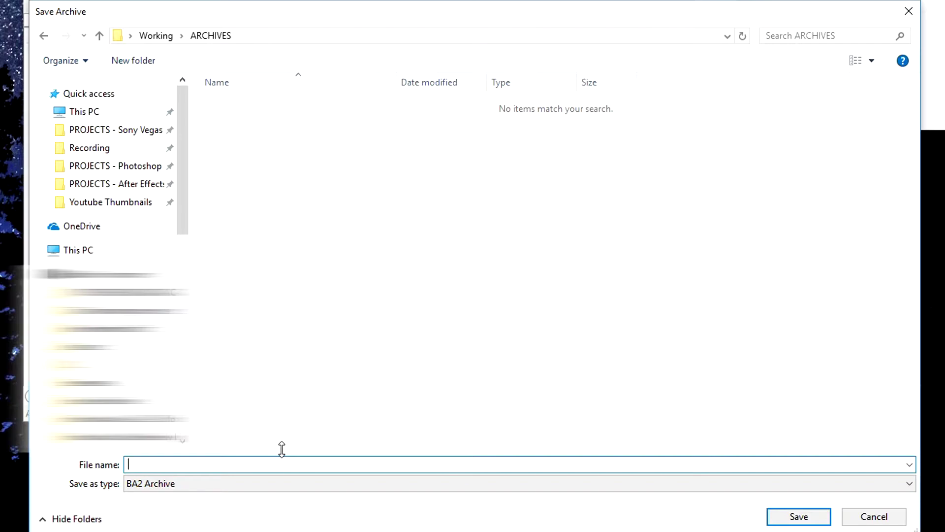
text(MyAwesomeMod)
text(- Textures)
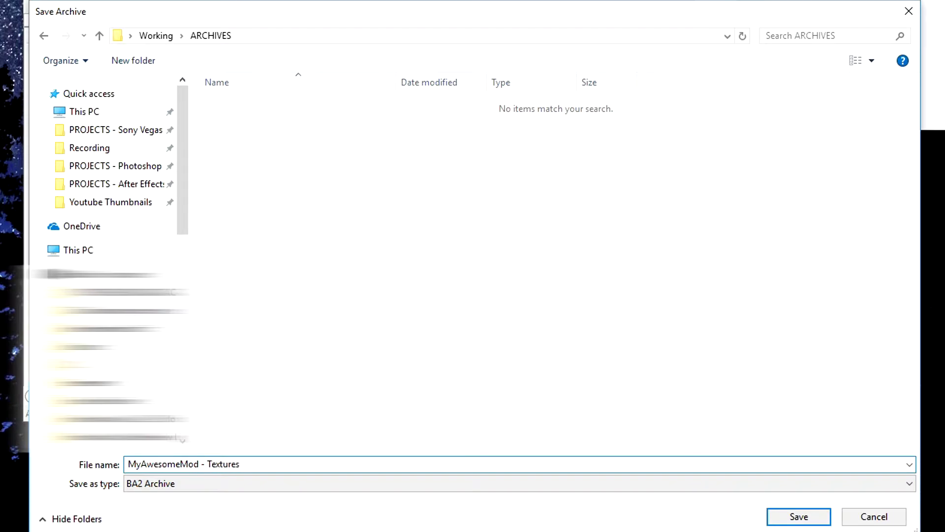
click(809, 518)
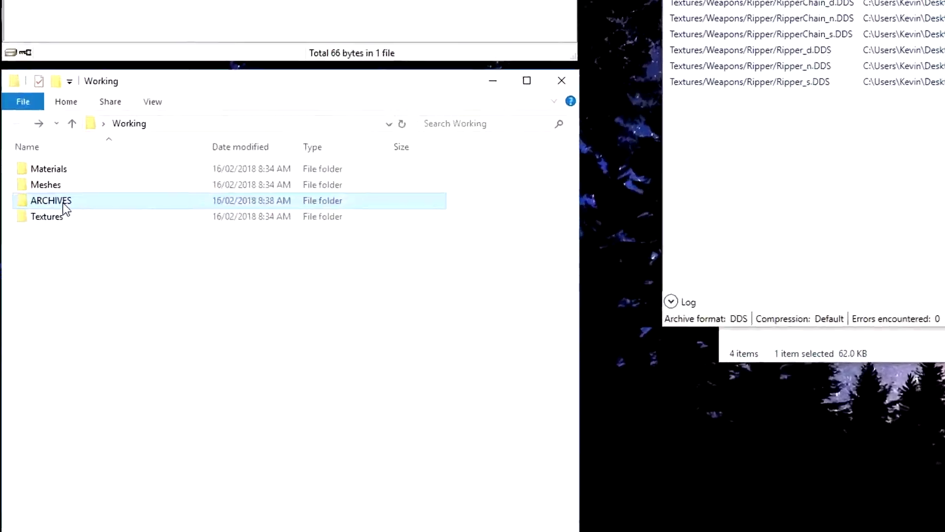
double_click(33, 336)
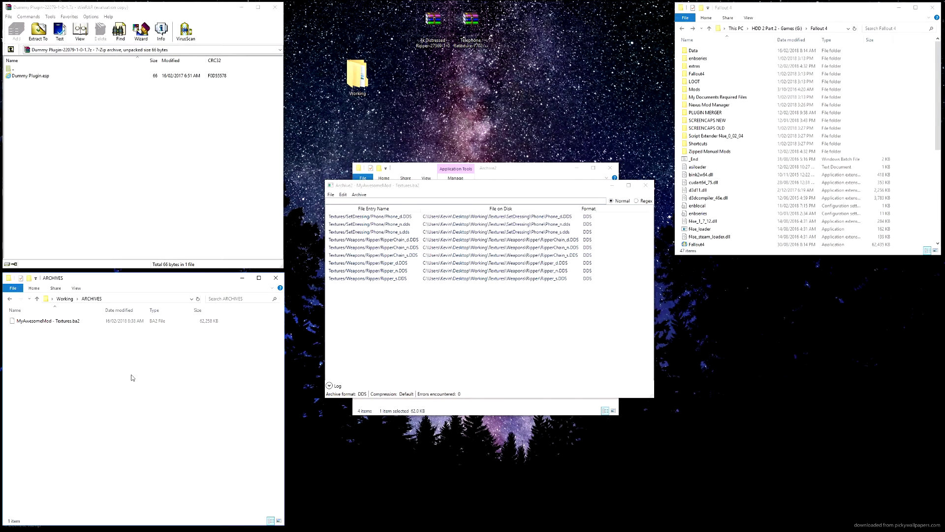
Create a new archive with the General format and default compression, and add the Meshes folder from the Working folder.
click(10, 299)
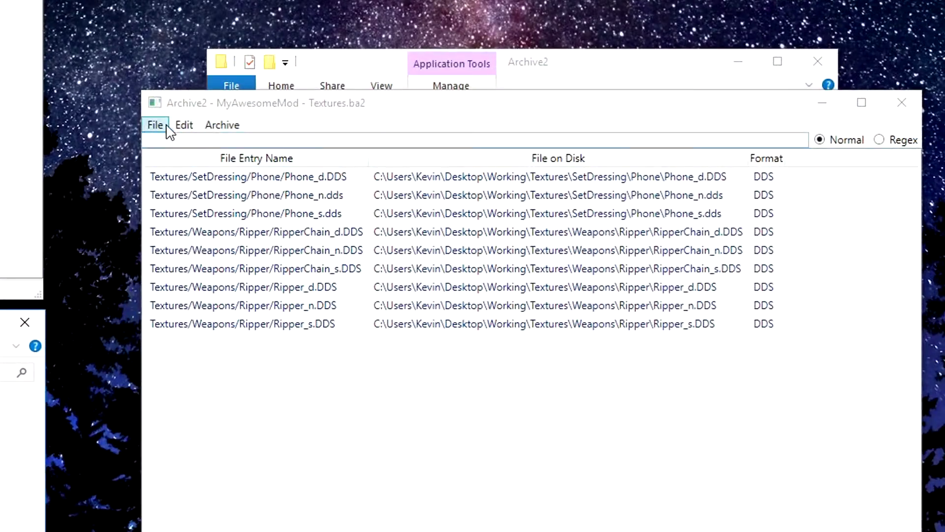
click(279, 174)
click(269, 184)
click(581, 271)
click(561, 287)
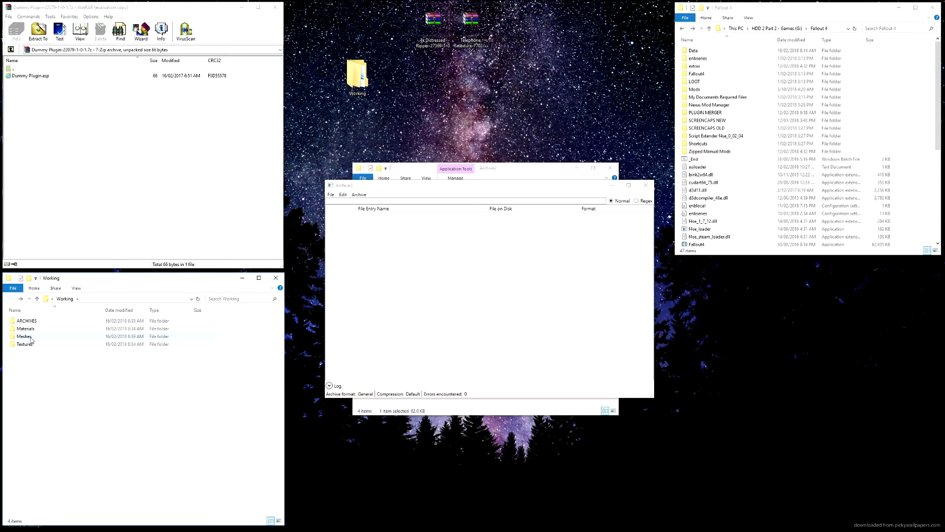
click(29, 339)
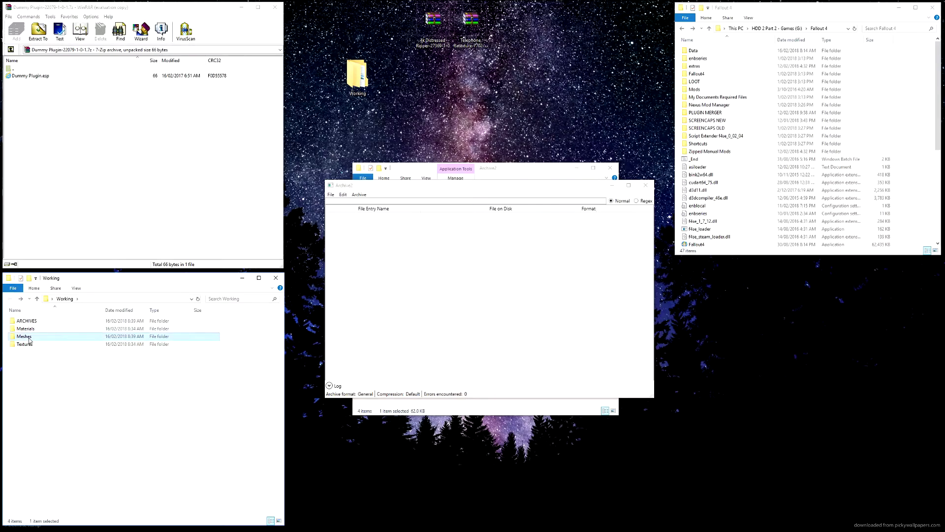
drag(463, 267, 462, 265)
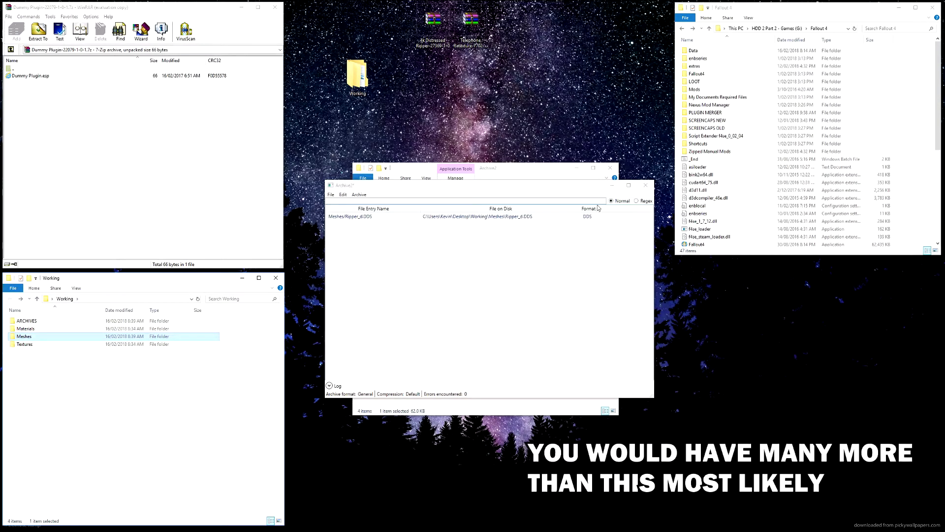
Start saving the archive as MyAwesomeMod - Meshes.ba2 in the ARCHIVES folder, cancel the save and exit Archive2 without saving.
click(331, 195)
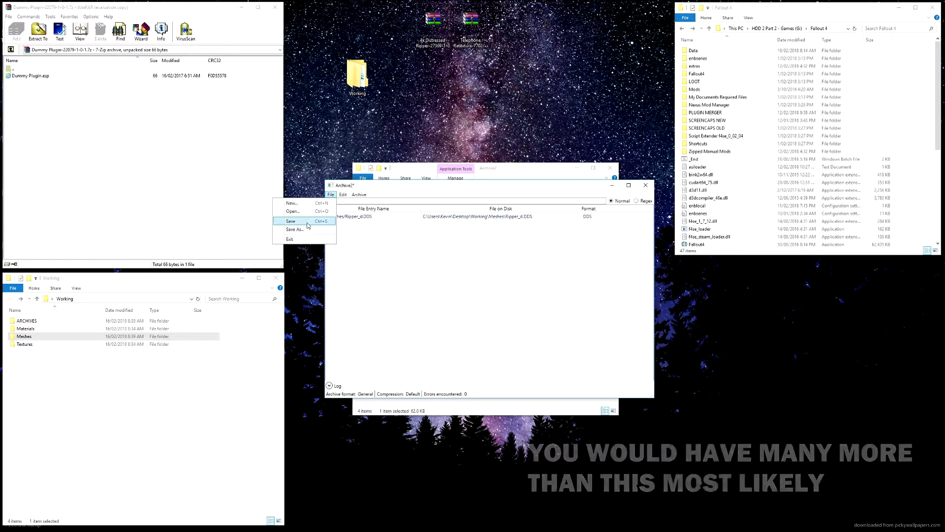
click(304, 228)
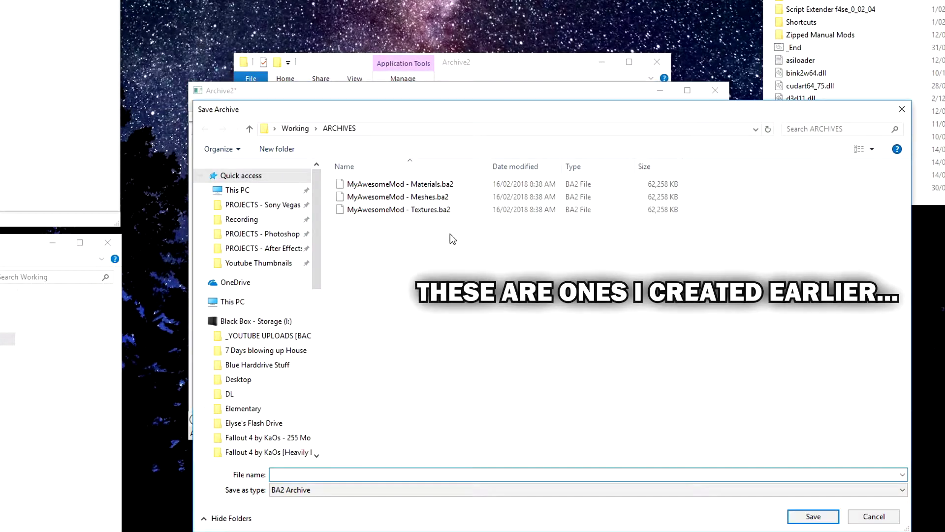
click(441, 199)
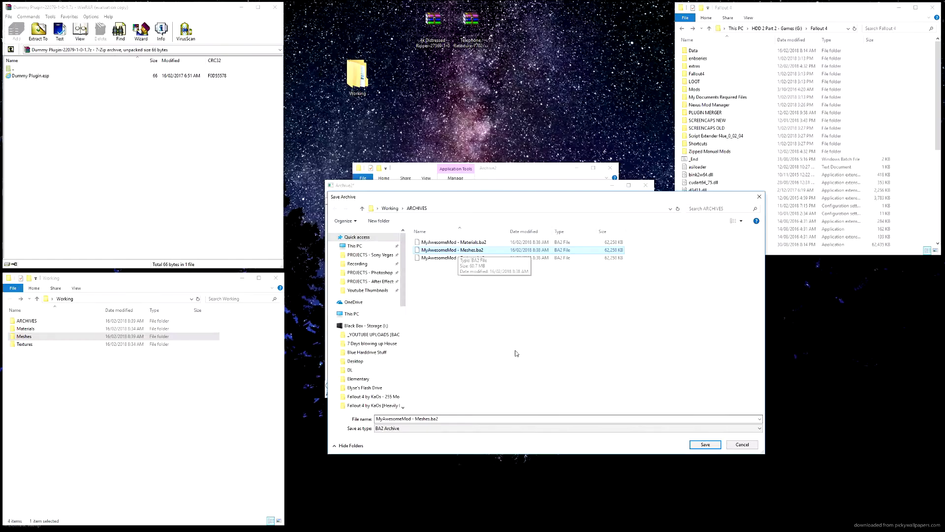
click(760, 197)
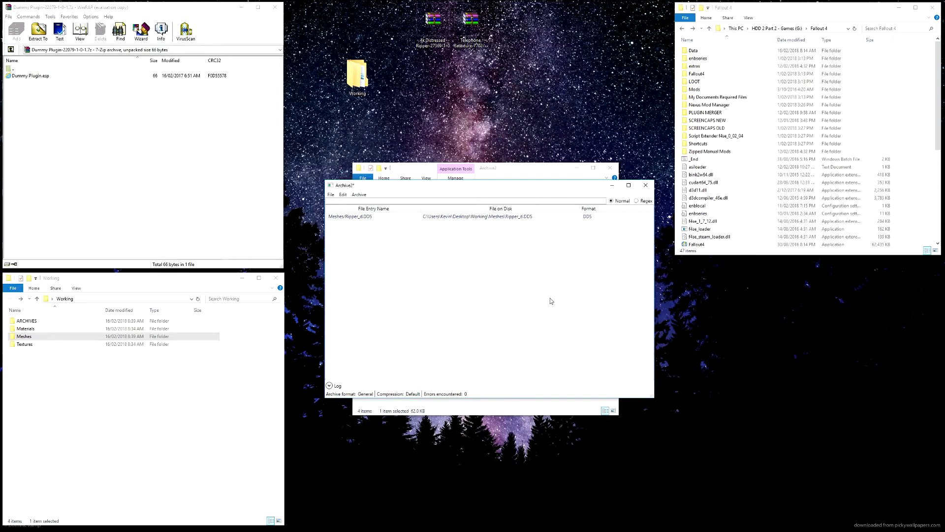
click(645, 186)
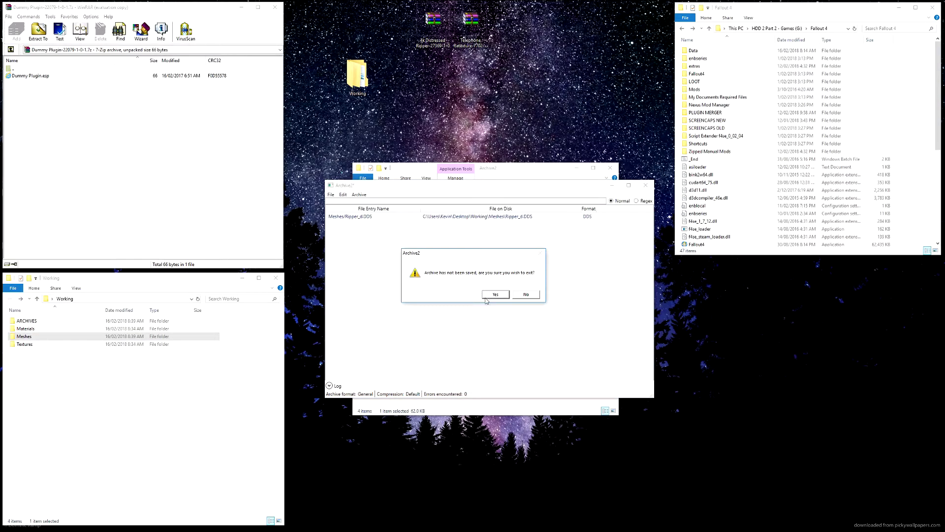
click(503, 294)
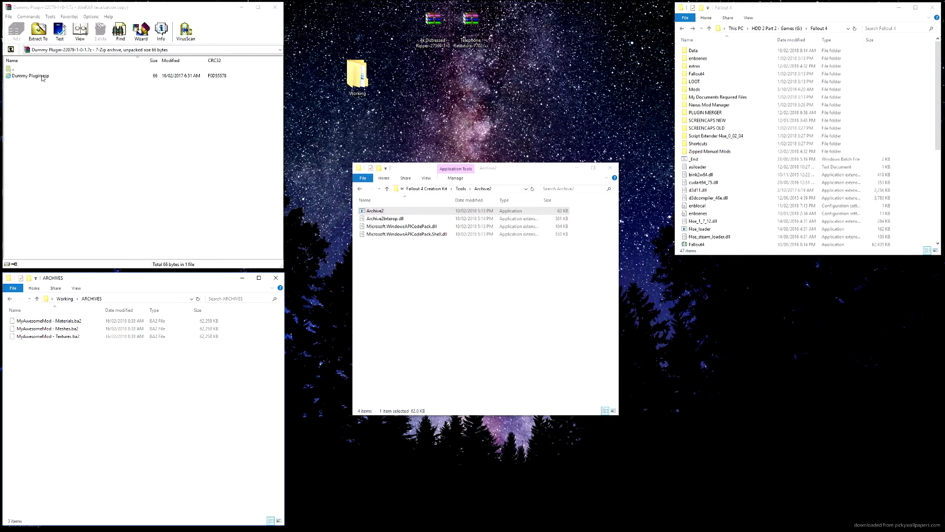
Extract Dummy Plugin.esp into the ARCHIVES folder and rename it MyAwesomeMod to match the base name of the BA2 files.
click(39, 77)
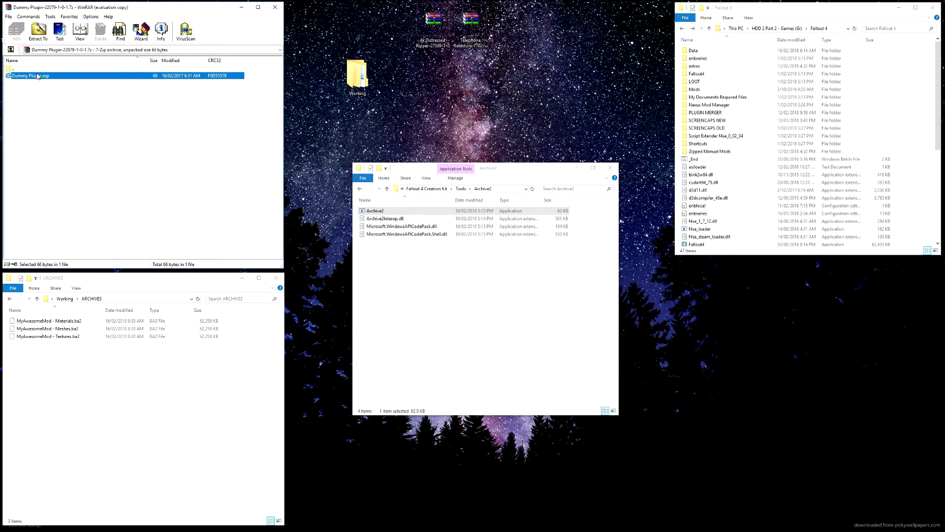
drag(81, 429, 81, 430)
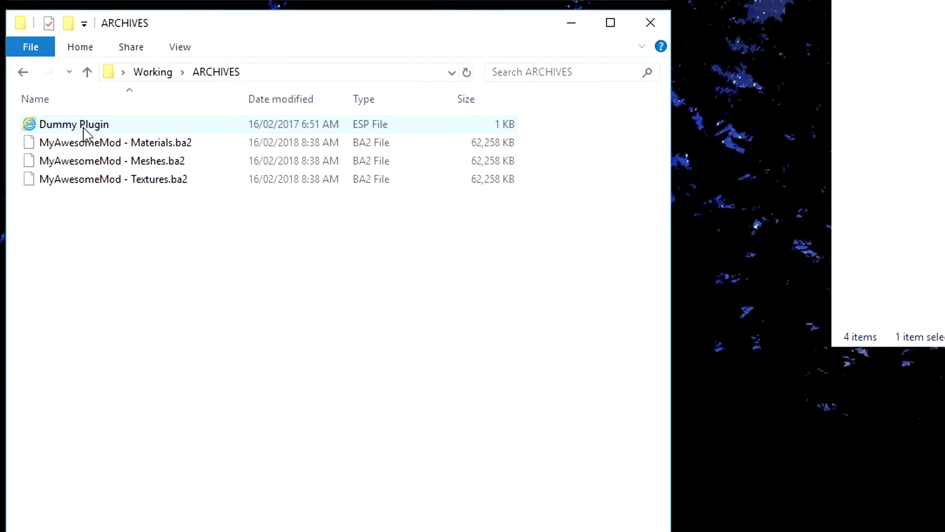
click(116, 145)
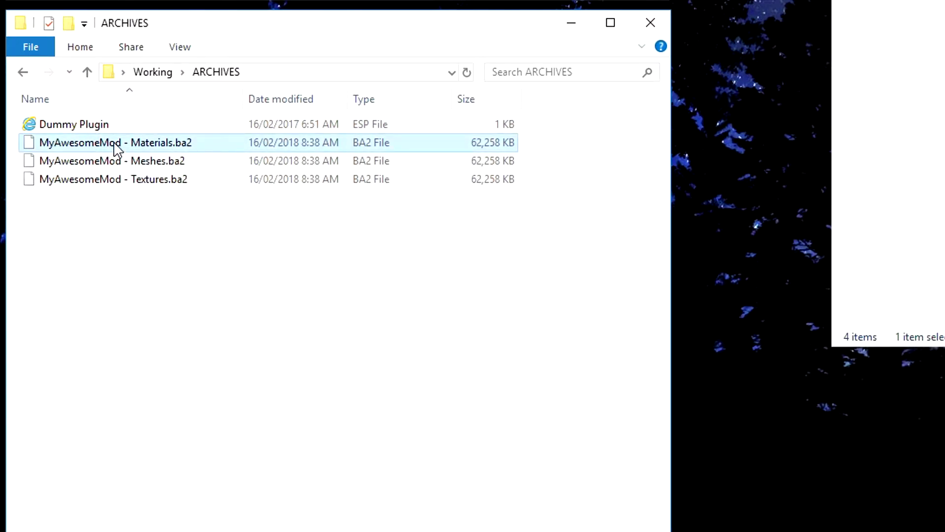
click(119, 143)
drag(125, 143, 39, 143)
key(ctrl+c)
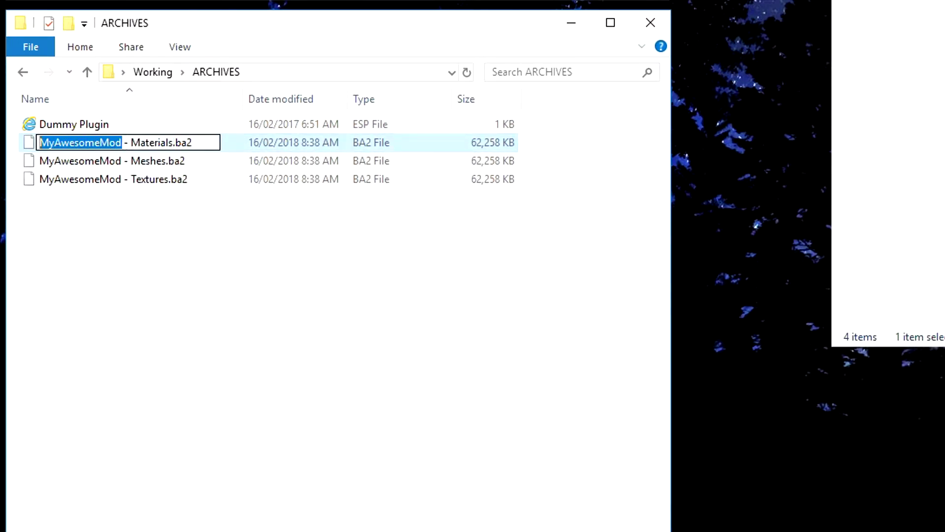
click(91, 127)
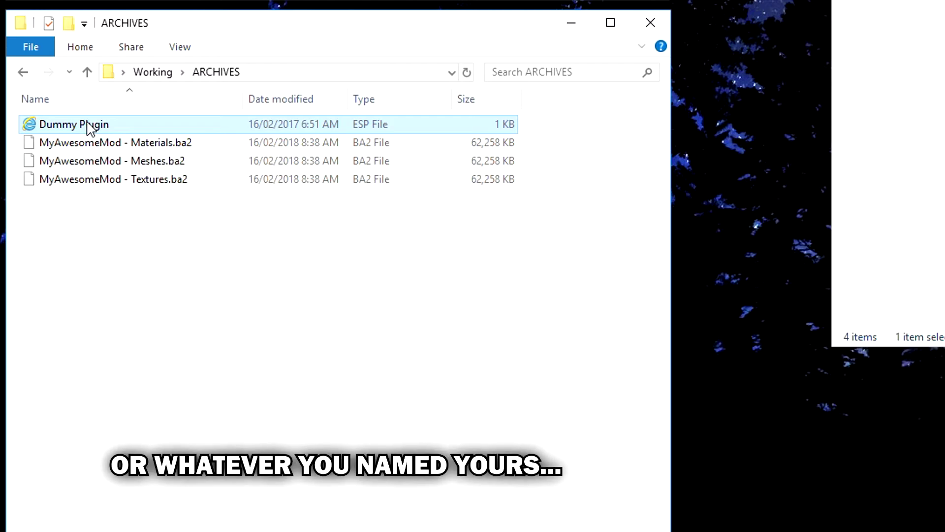
click(92, 125)
key(ctrl+v)
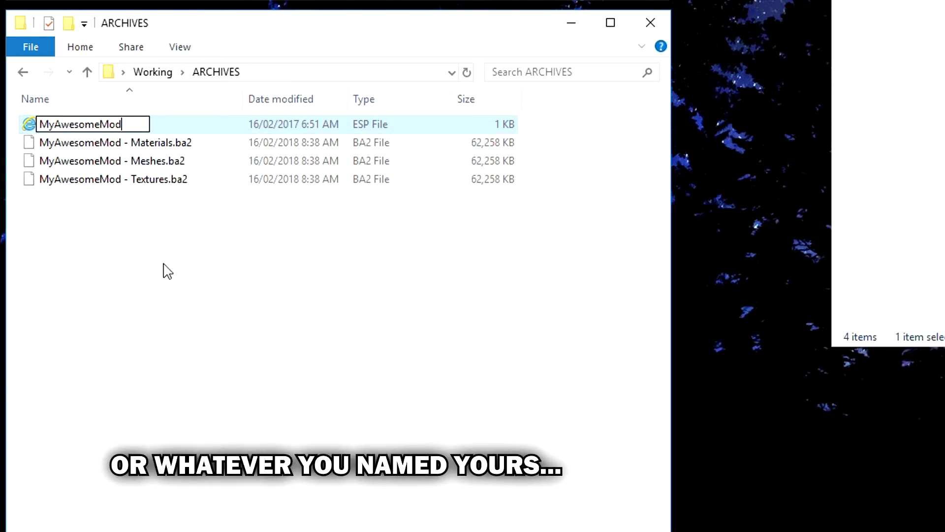
click(164, 271)
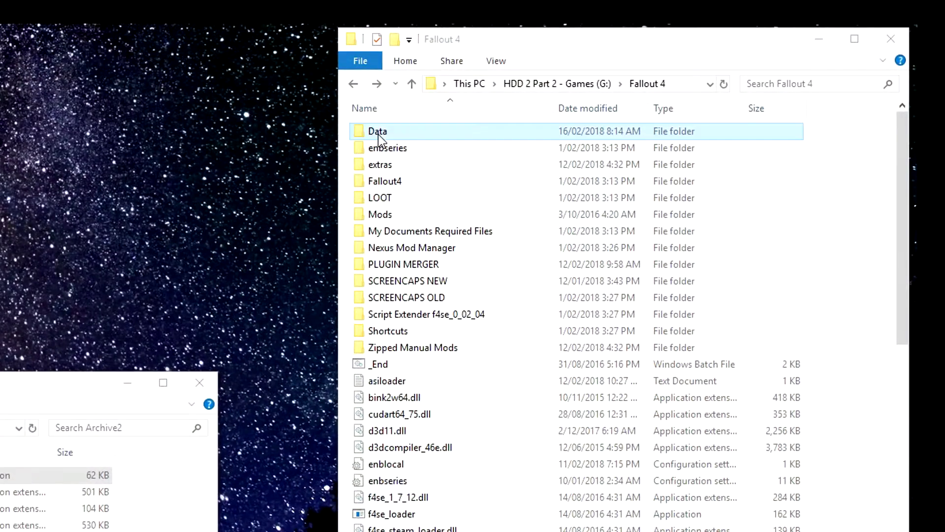
Copy the three MyAwesomeMod BA2 archives and the MyAwesomeMod plugin from the ARCHIVES folder into Fallout 4's Data folder.
double_click(694, 51)
drag(902, 123, 903, 293)
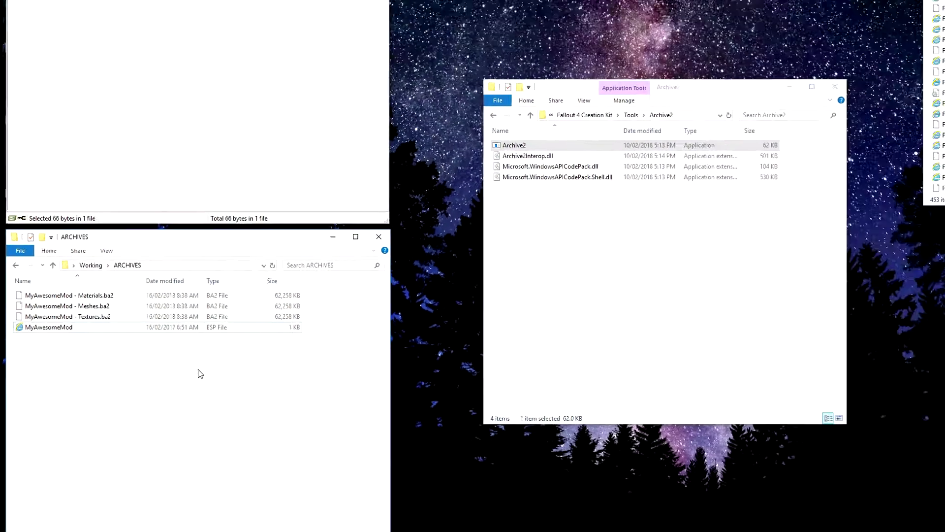
key(ctrl+a)
right_click(67, 346)
click(44, 458)
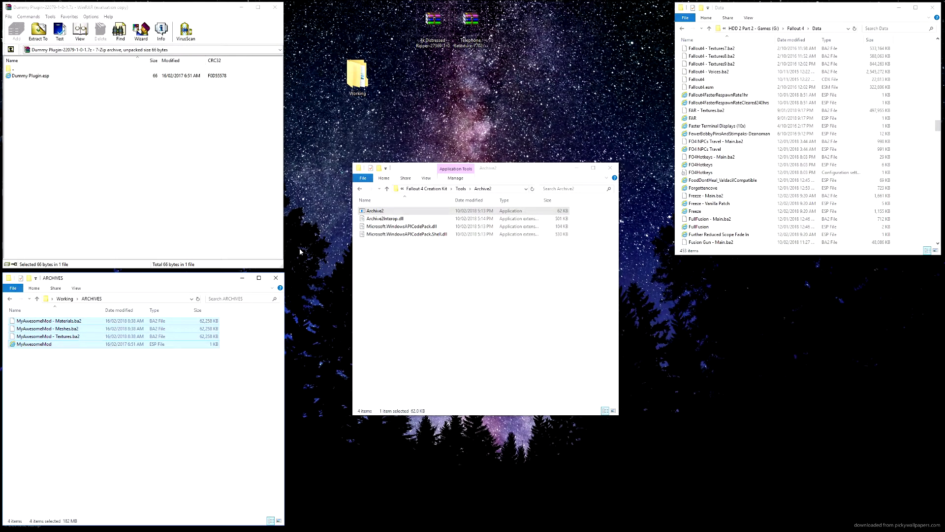
click(915, 173)
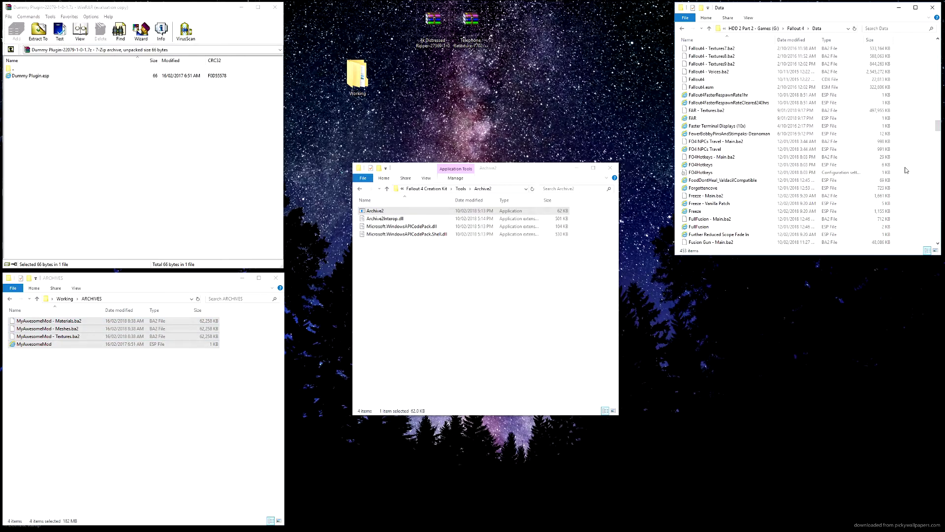
right_click(906, 170)
click(842, 225)
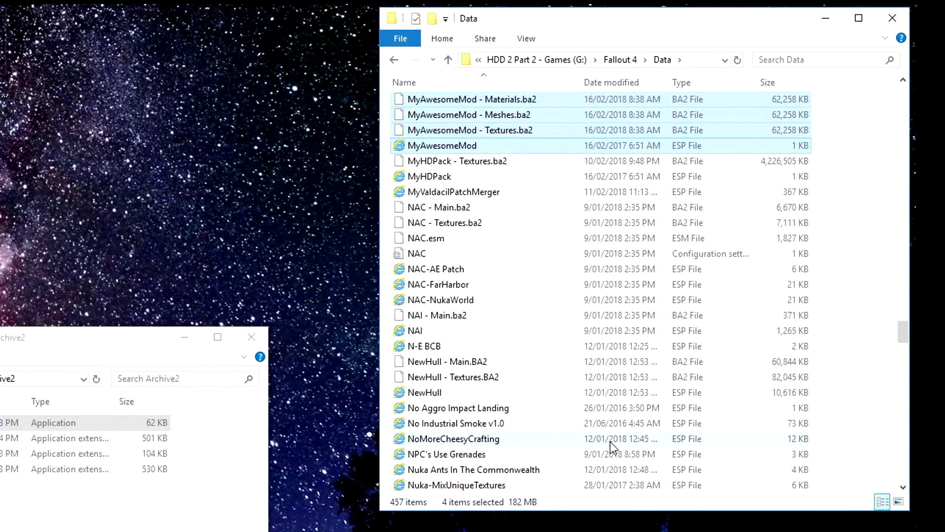
scroll(768, 207, up, 2)
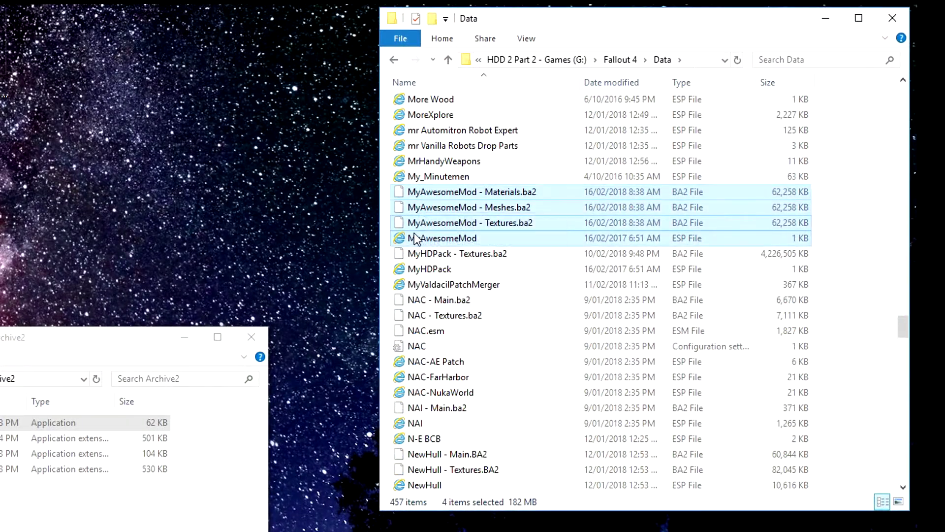
click(511, 225)
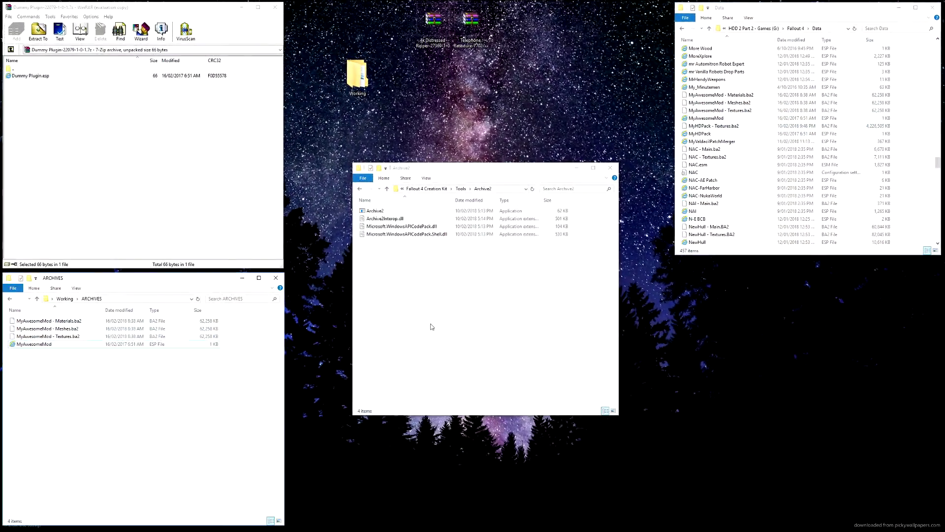
click(432, 327)
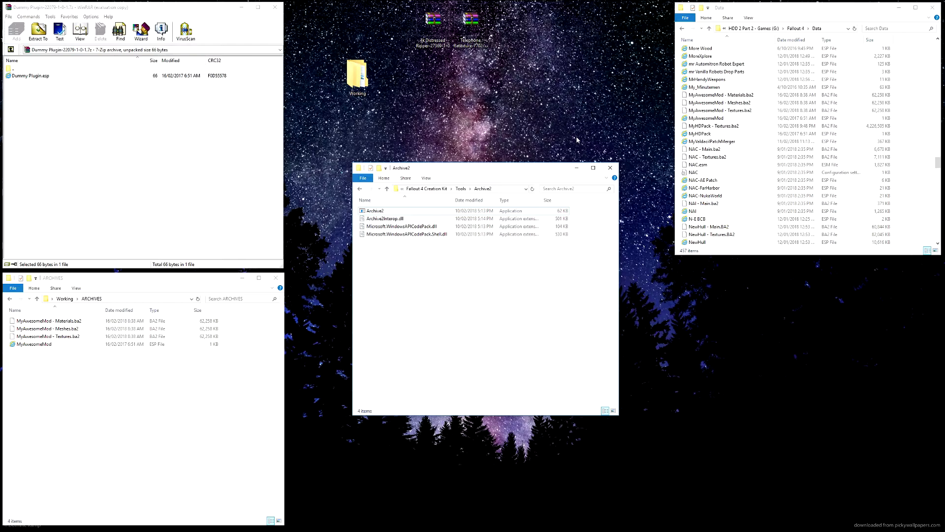
click(595, 98)
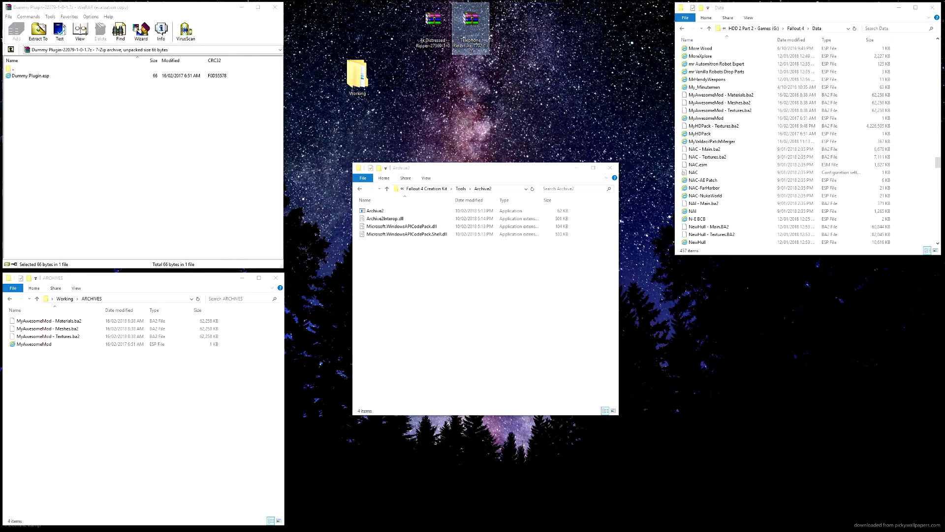